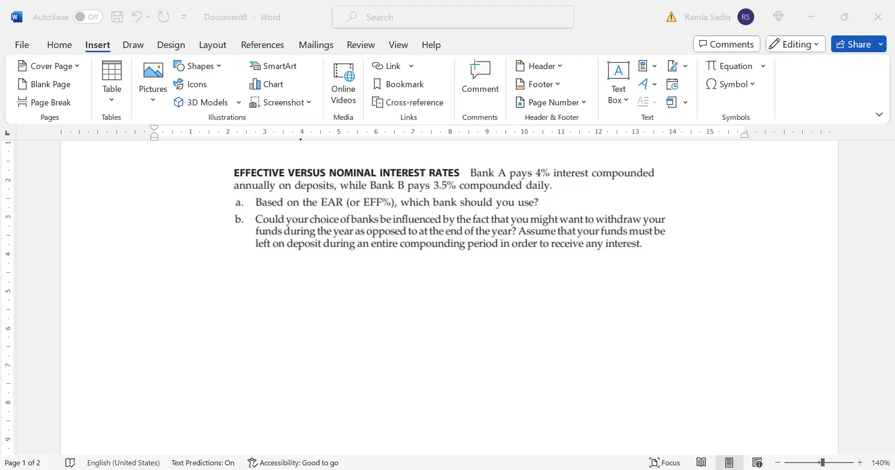
- Handwrite the EAR formula i_eff = [1 + i_nom/m]^m − 1 left of the problem
click(121, 274)
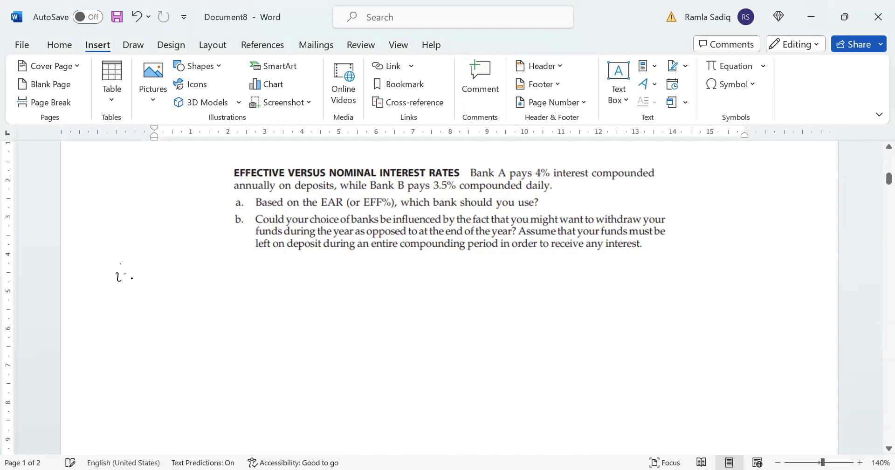
drag(118, 279, 125, 278)
drag(114, 290, 126, 293)
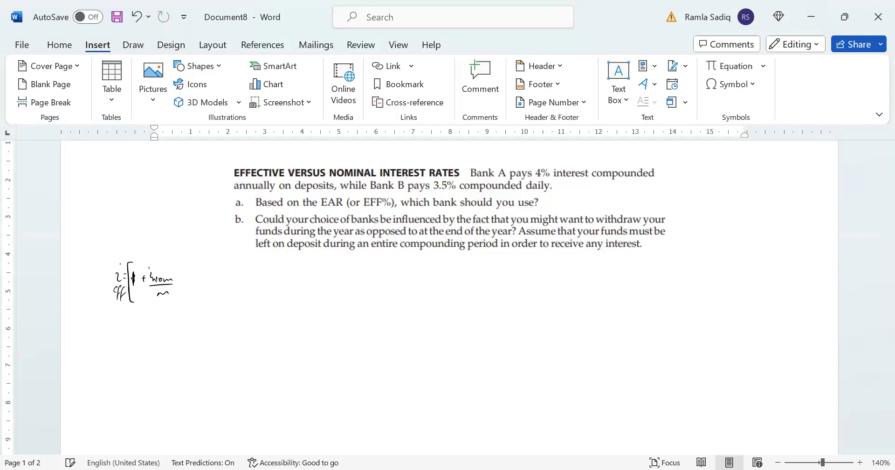
drag(176, 260, 173, 295)
drag(182, 260, 203, 272)
drag(209, 264, 210, 280)
- Write the heading 'Bank A' in ink and underline it
drag(304, 263, 312, 275)
drag(313, 272, 333, 276)
drag(343, 280, 352, 278)
drag(297, 287, 372, 283)
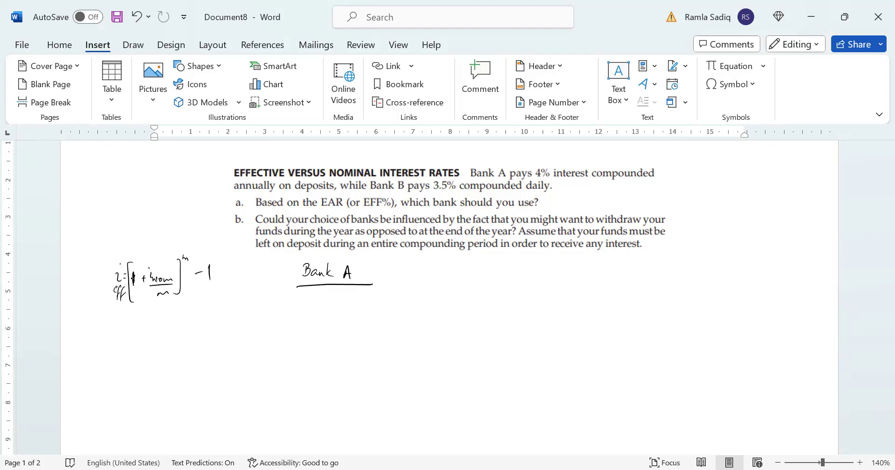
- Underline 'annually on deposits', ink i_nom = i_eff = 4% under Bank A, and begin Bank B
drag(235, 189, 326, 189)
drag(281, 322, 303, 320)
drag(309, 317, 311, 315)
drag(317, 312, 319, 316)
drag(321, 318, 342, 322)
drag(348, 308, 354, 307)
drag(363, 302, 368, 317)
drag(370, 303, 378, 319)
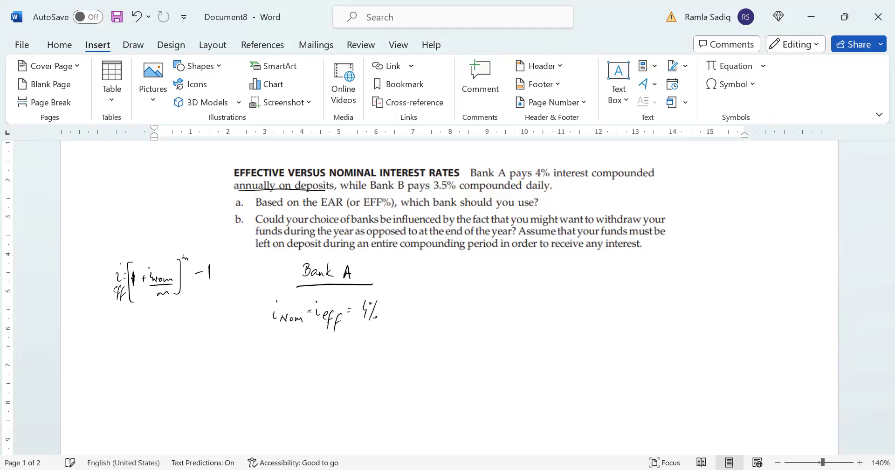
drag(521, 270, 522, 266)
- Write the heading 'Bank B' in ink and underline it
drag(531, 265, 538, 270)
drag(541, 270, 549, 268)
drag(554, 259, 557, 269)
drag(550, 264, 561, 264)
drag(578, 257, 587, 268)
drag(520, 279, 603, 272)
- Underline '3.5% compounded daily' and note m = 365 beside it
mouse_move(434, 195)
mouse_down()
mouse_move(554, 196)
mouse_move(593, 183)
mouse_up()
drag(588, 185, 593, 185)
drag(601, 179, 602, 189)
drag(615, 179, 611, 187)
drag(621, 180, 621, 189)
drag(622, 180, 628, 179)
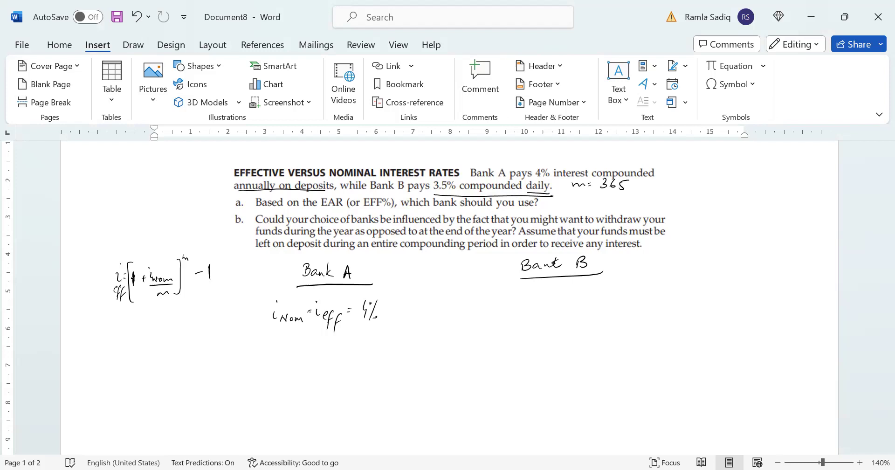
- Circle the EAR formula and start Bank B's formula i_eff = [1 + under its heading
click(483, 296)
mouse_move(481, 302)
mouse_down()
mouse_move(483, 317)
mouse_move(500, 312)
mouse_up()
drag(508, 301, 513, 301)
drag(508, 305, 512, 305)
mouse_move(149, 316)
mouse_down()
mouse_move(108, 270)
mouse_move(154, 310)
mouse_up()
mouse_move(534, 286)
mouse_down()
mouse_move(528, 322)
mouse_move(535, 334)
mouse_up()
mouse_move(541, 300)
mouse_down()
mouse_move(541, 309)
mouse_move(555, 306)
mouse_move(567, 289)
mouse_up()
- Complete Bank B's formula and write the decimal result 0.035618
click(575, 294)
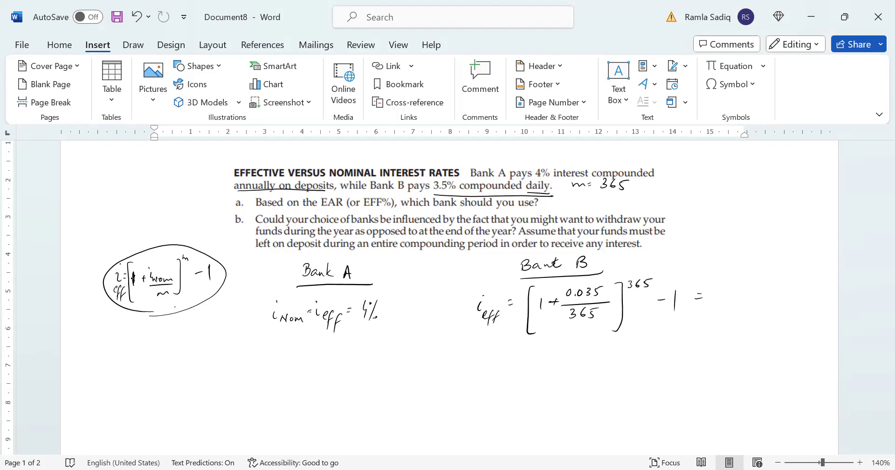
drag(722, 291, 720, 292)
click(726, 295)
drag(737, 292, 735, 293)
drag(744, 287, 744, 297)
mouse_move(770, 279)
mouse_down()
mouse_move(755, 293)
mouse_move(775, 295)
mouse_move(790, 282)
mouse_up()
click(778, 281)
- Begin a second result line '= 3.5618%' below the decimal value
drag(692, 318, 700, 317)
drag(692, 321, 700, 320)
drag(711, 314, 712, 325)
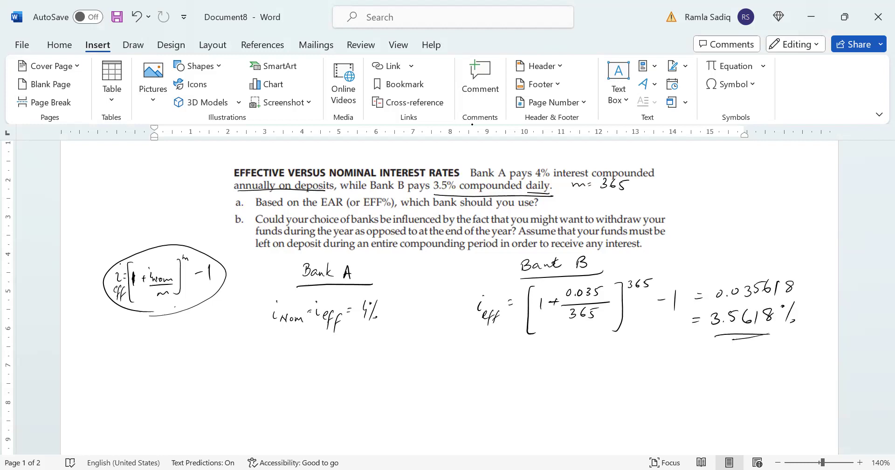
- Label the work as parts a and b with circled letters at the left
mouse_move(85, 290)
mouse_down()
mouse_move(78, 293)
mouse_move(88, 294)
mouse_move(85, 272)
mouse_up()
drag(84, 382, 85, 397)
drag(66, 368, 70, 387)
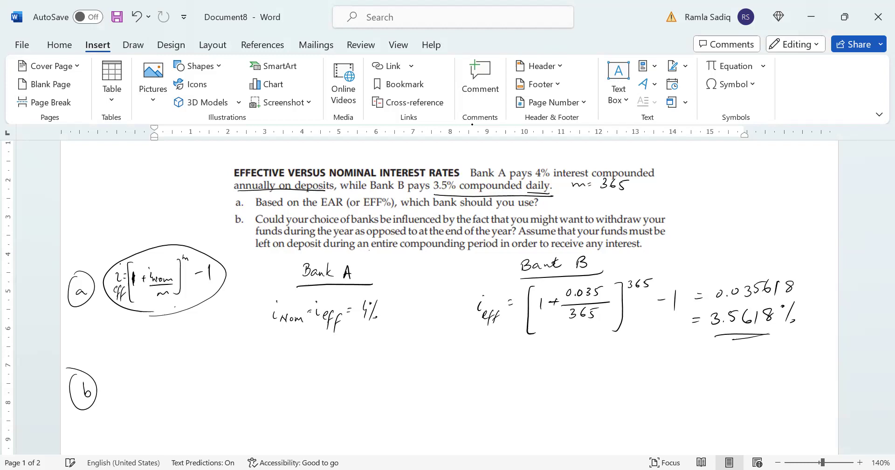
- Underline 'entire compounding period in', note '1 yr' by Bank A, and write 1 by Bank B
drag(369, 251, 509, 248)
drag(391, 260, 395, 283)
drag(410, 266, 415, 261)
drag(645, 252, 644, 262)
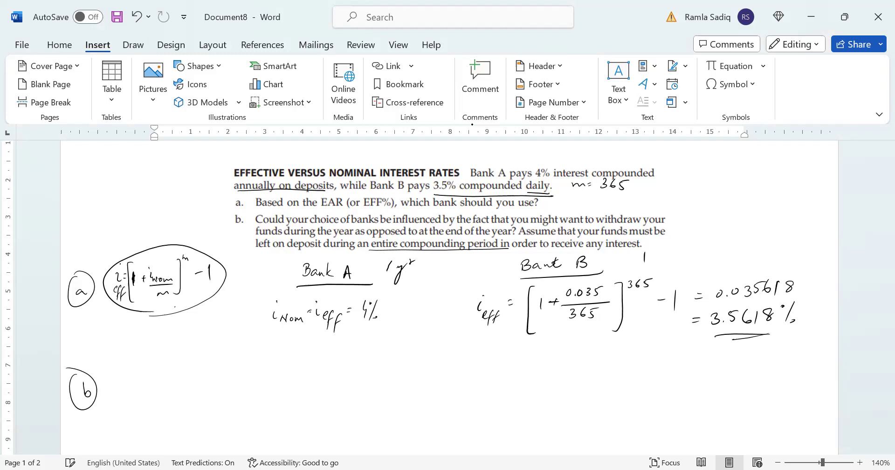
- Finish '1 day' beside Bank B and circle both the '1 day' and '1 yr' notes
drag(653, 254, 679, 262)
drag(671, 239, 652, 268)
drag(410, 256, 426, 266)
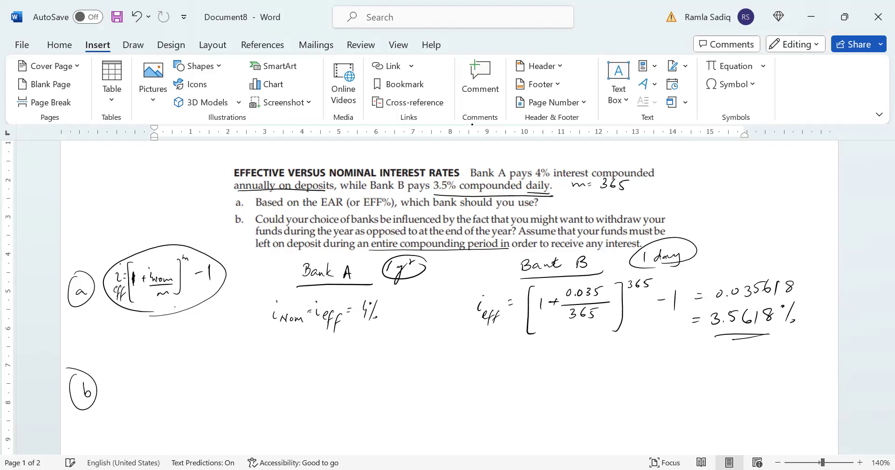
- Draw a double line under Bank B's work and bracket the question b paragraph
mouse_move(580, 397)
mouse_down()
mouse_move(637, 394)
mouse_move(632, 399)
mouse_up()
drag(682, 227, 695, 251)
drag(244, 227, 243, 252)
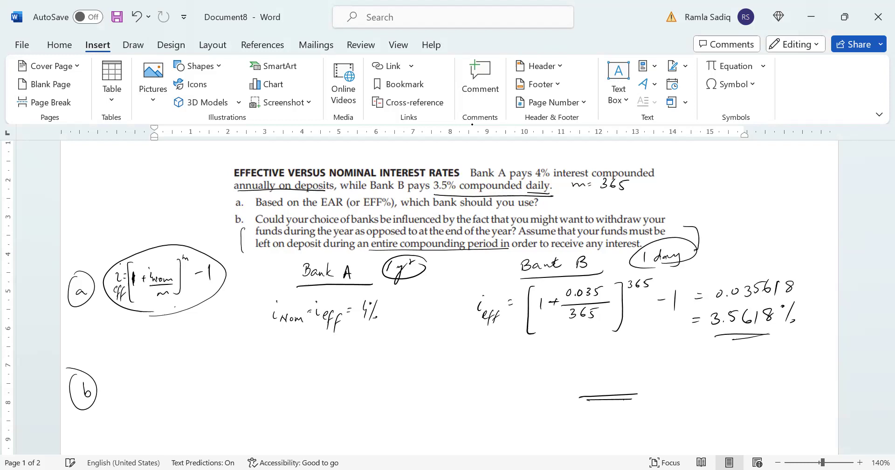